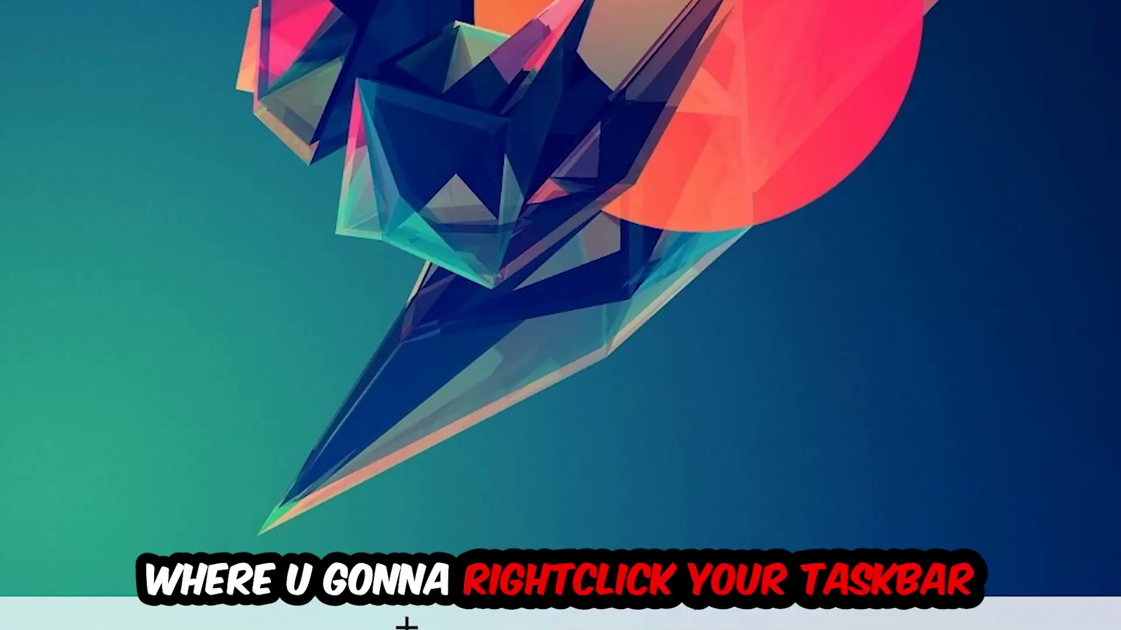
# Open Task Manager maximized and bring up the End task option for Google Chrome
pyautogui.rightClick(511, 618)
pyautogui.click(506, 512)
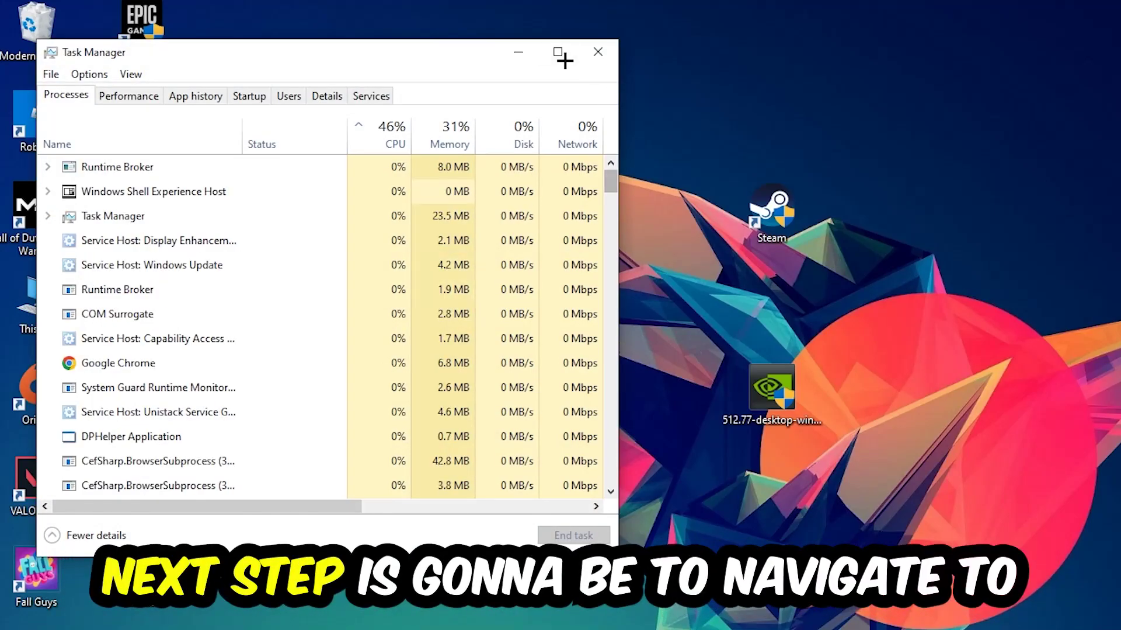
pyautogui.click(561, 36)
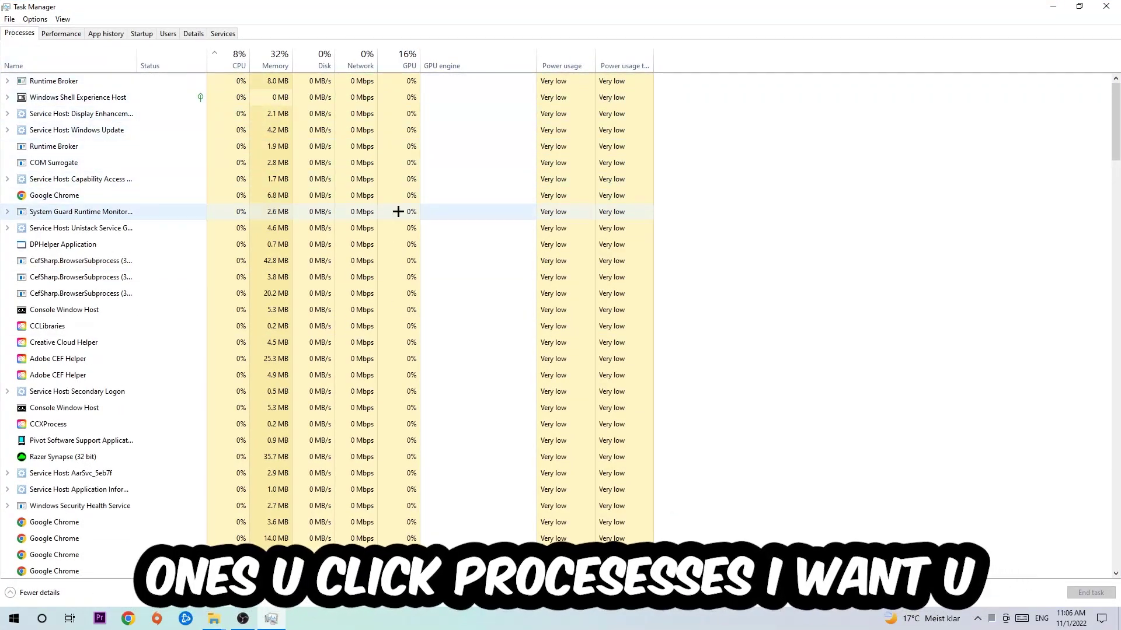
pyautogui.click(289, 195)
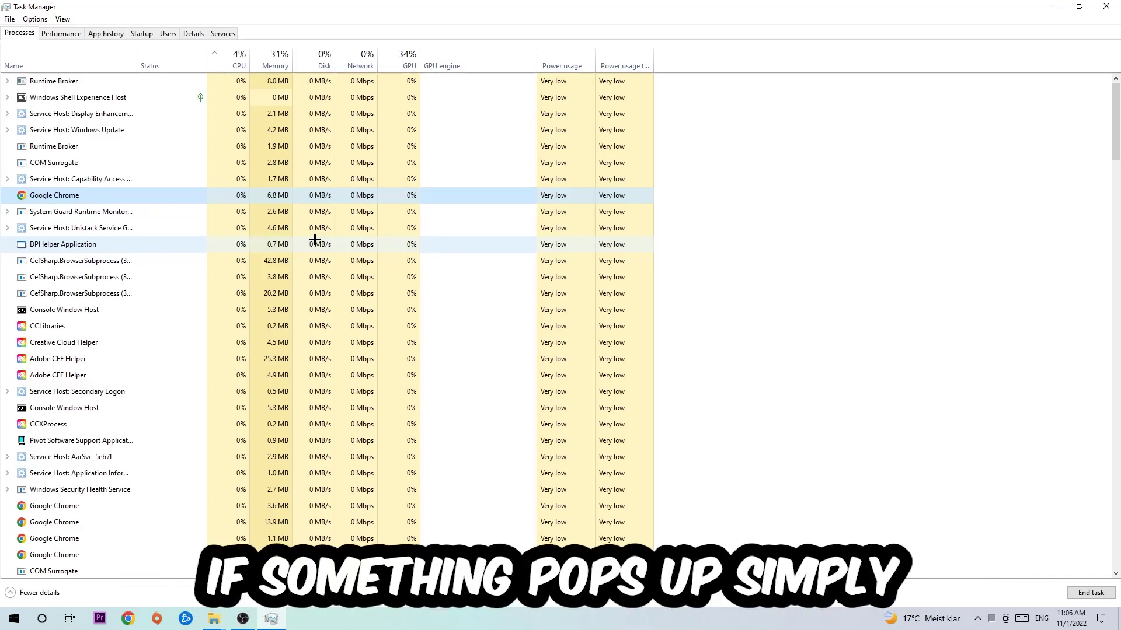
pyautogui.rightClick(138, 195)
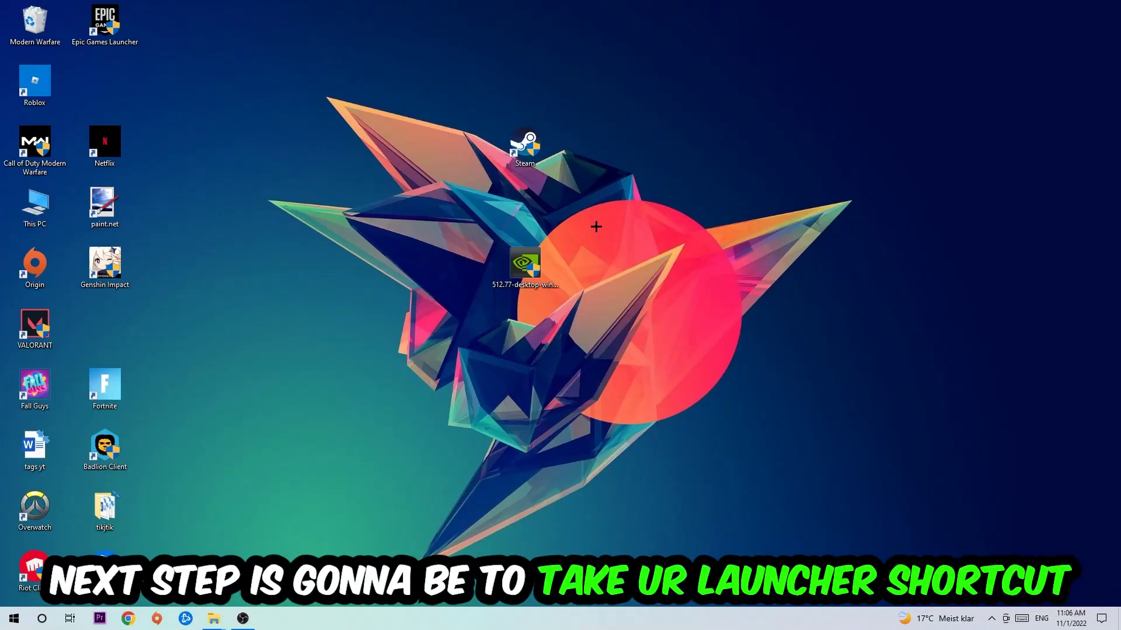
# Nudge the Steam desktop shortcut back into place and run it as administrator
pyautogui.moveTo(524, 145); pyautogui.dragTo(664, 206)
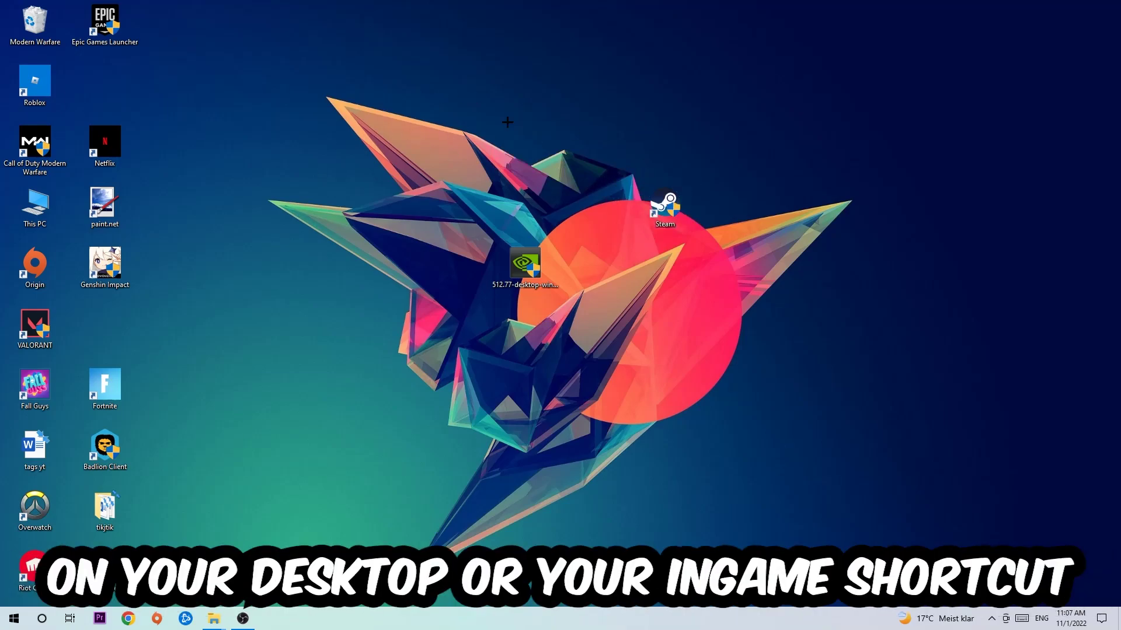
pyautogui.moveTo(664, 206); pyautogui.dragTo(530, 153)
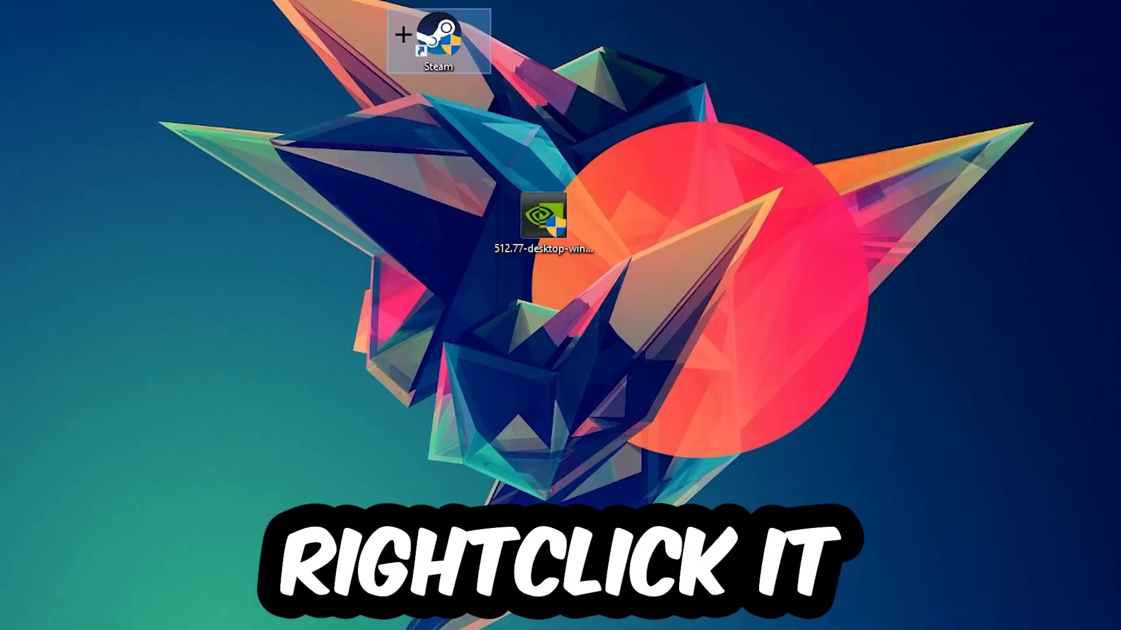
pyautogui.rightClick(404, 36)
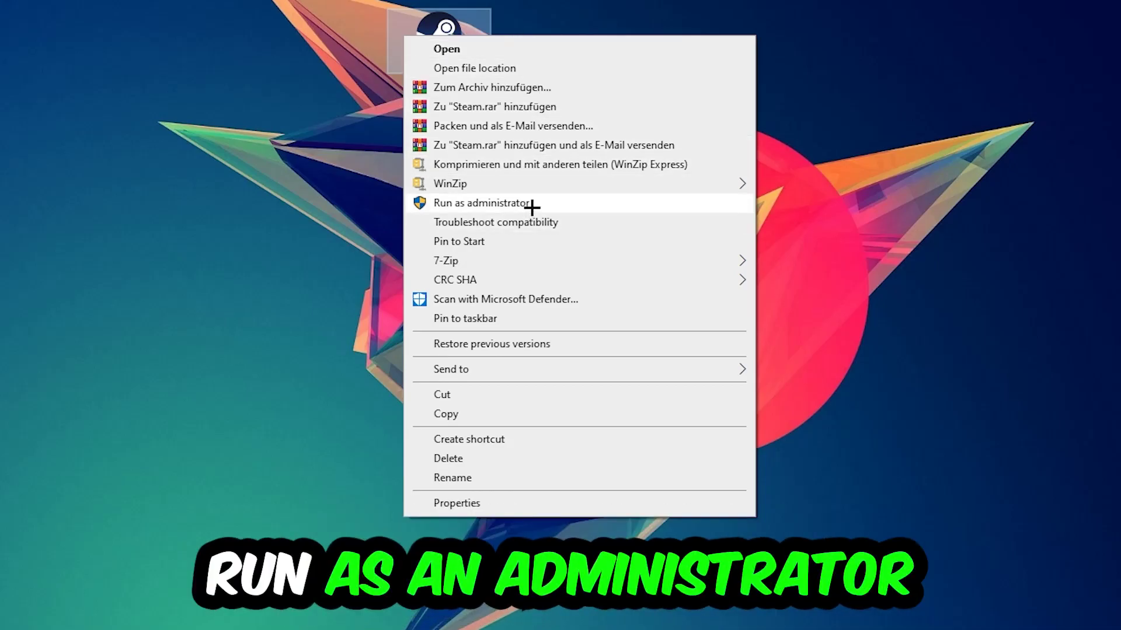
pyautogui.click(535, 203)
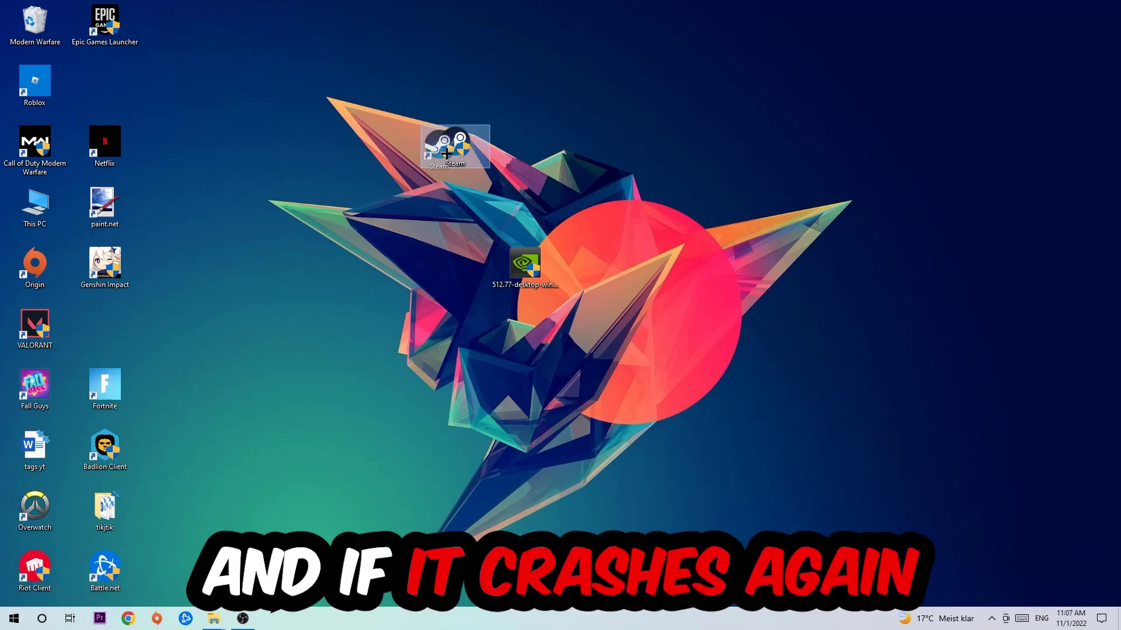
# Save Windows 8 compatibility mode and Run as administrator in the Steam shortcut's properties
pyautogui.moveTo(455, 148); pyautogui.dragTo(385, 206)
pyautogui.rightClick(365, 200)
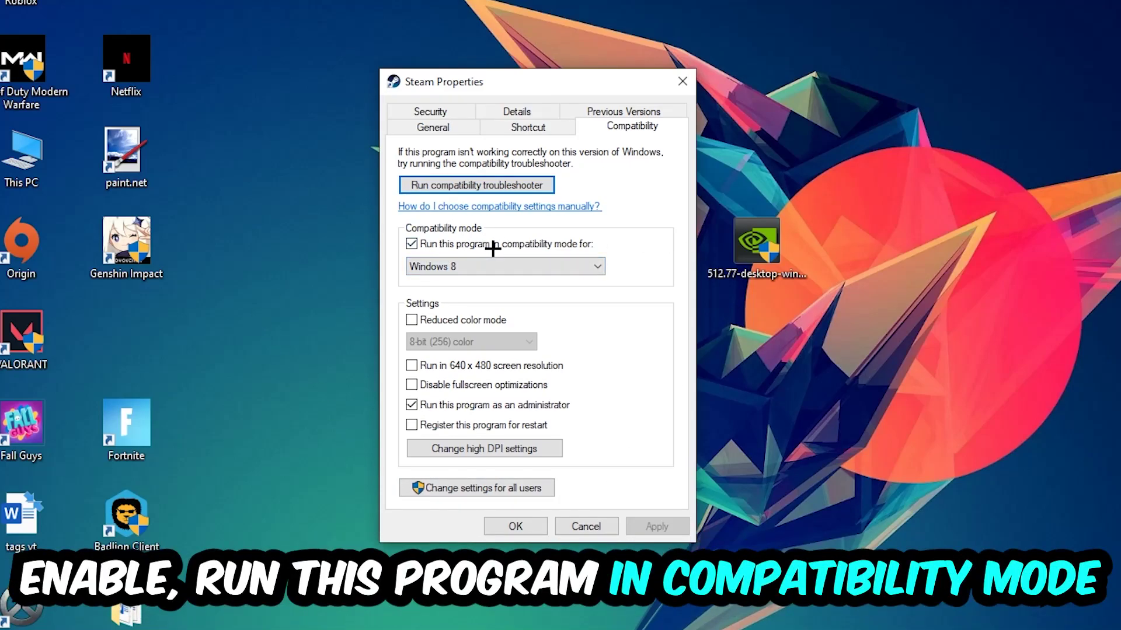
pyautogui.click(578, 266)
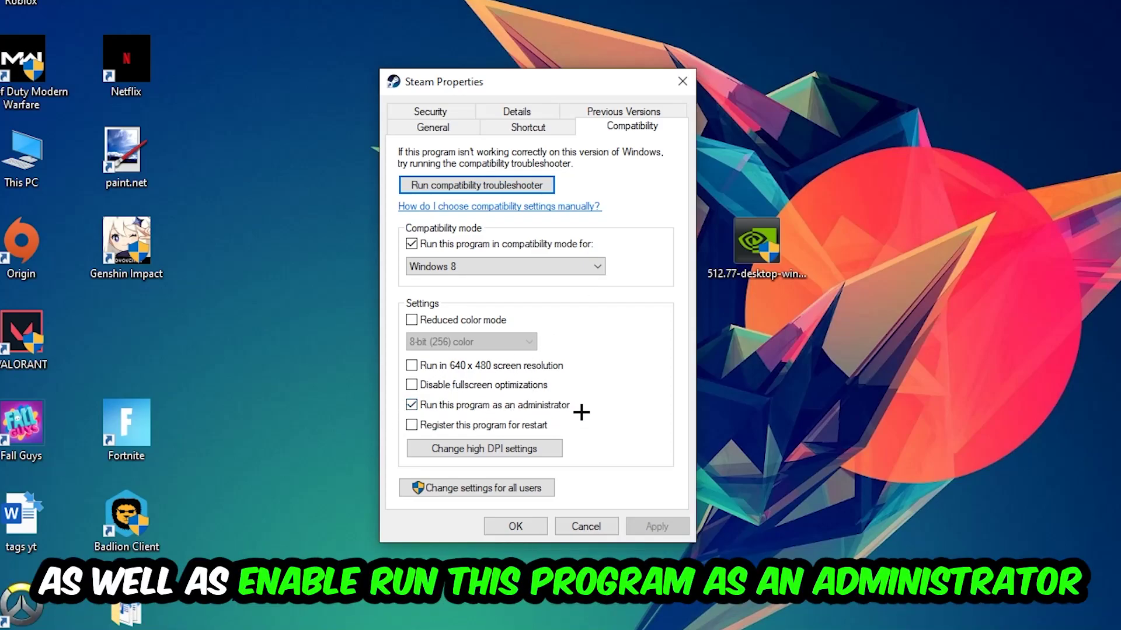
pyautogui.click(656, 526)
pyautogui.click(516, 526)
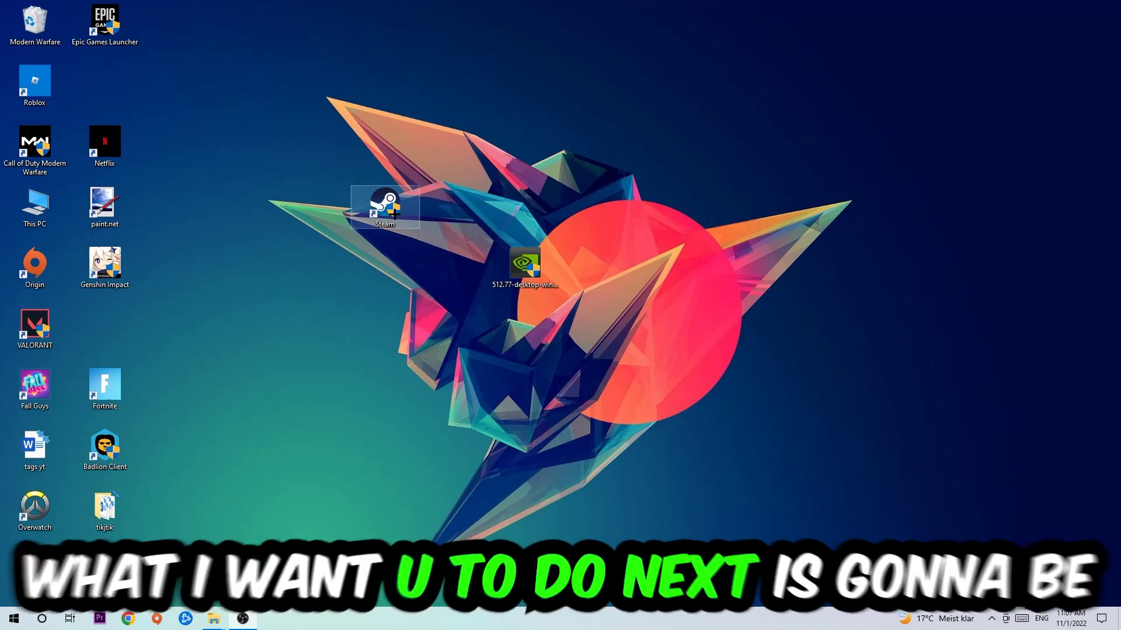
pyautogui.moveTo(385, 208); pyautogui.dragTo(524, 203)
pyautogui.hotkey('ctrl', 'z')
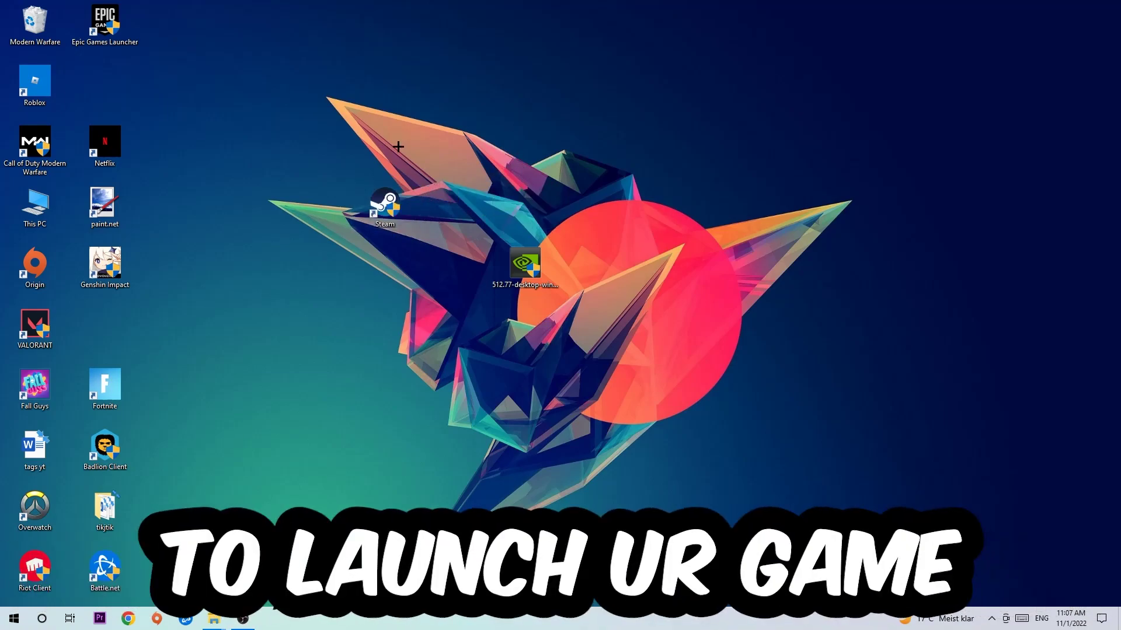